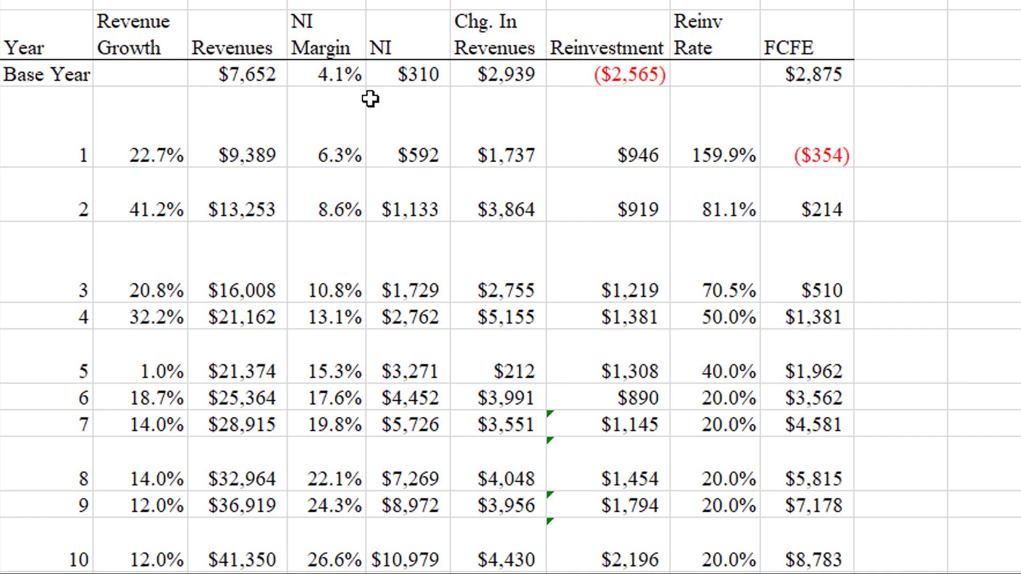
Examine the Revenue Growth and Revenues columns from the base year through year 10 of the forecast table.
{"action": "left_click", "coordinate": [141, 1]}
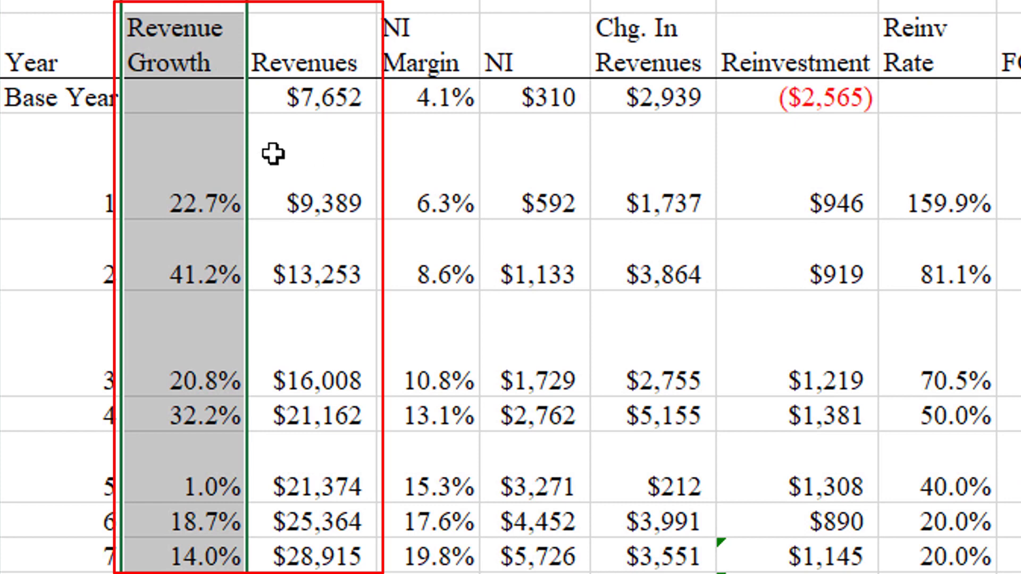
{"action": "left_click", "coordinate": [150, 557]}
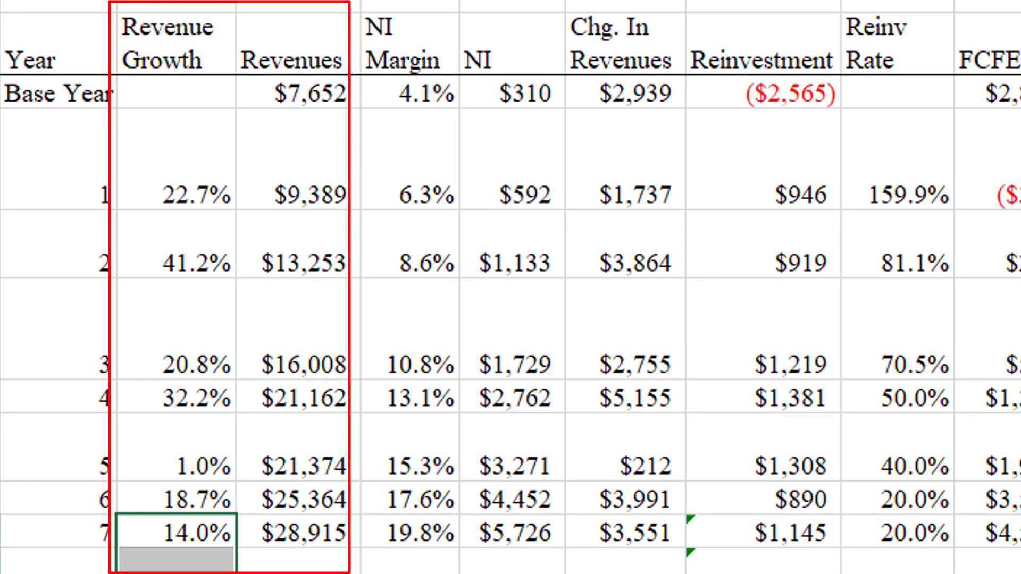
{"action": "left_click", "coordinate": [109, 547]}
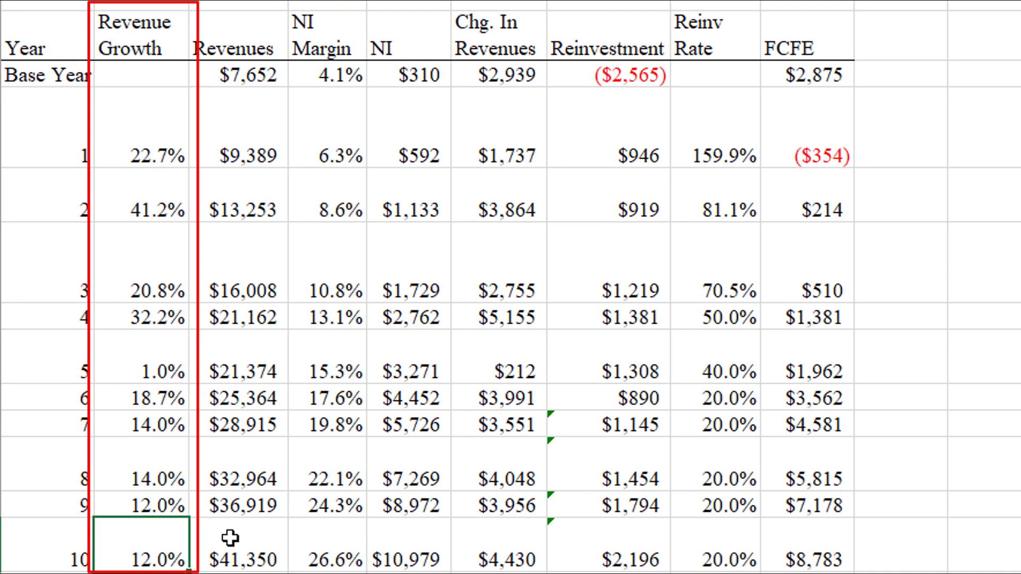
{"action": "left_click", "coordinate": [240, 2]}
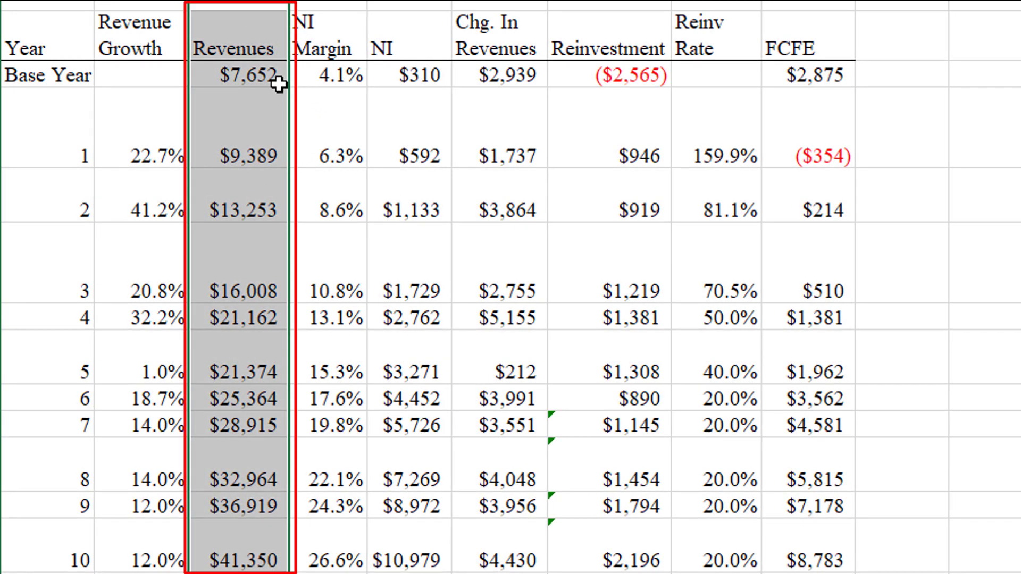
{"action": "left_click", "coordinate": [259, 74]}
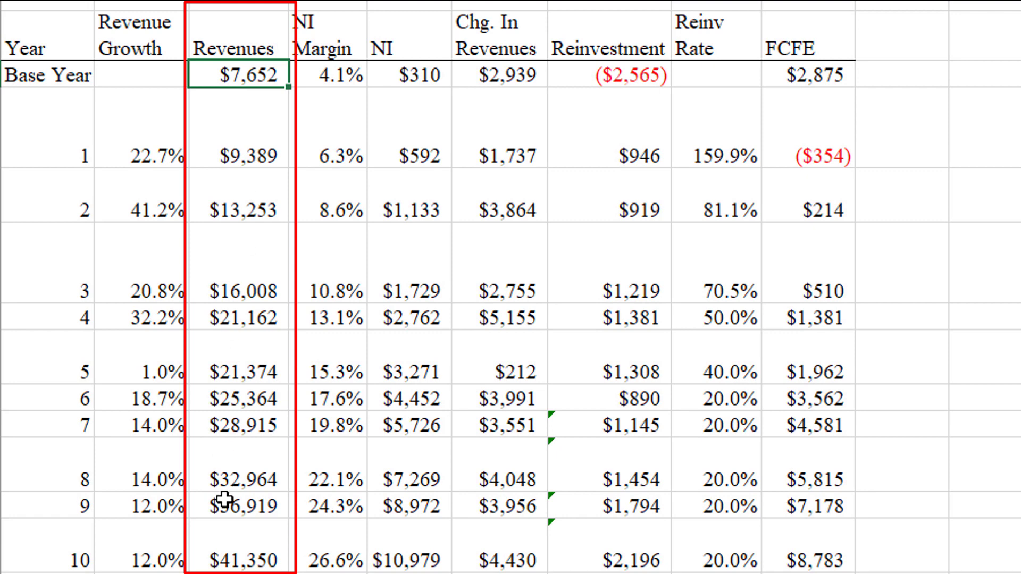
{"action": "left_click", "coordinate": [218, 554]}
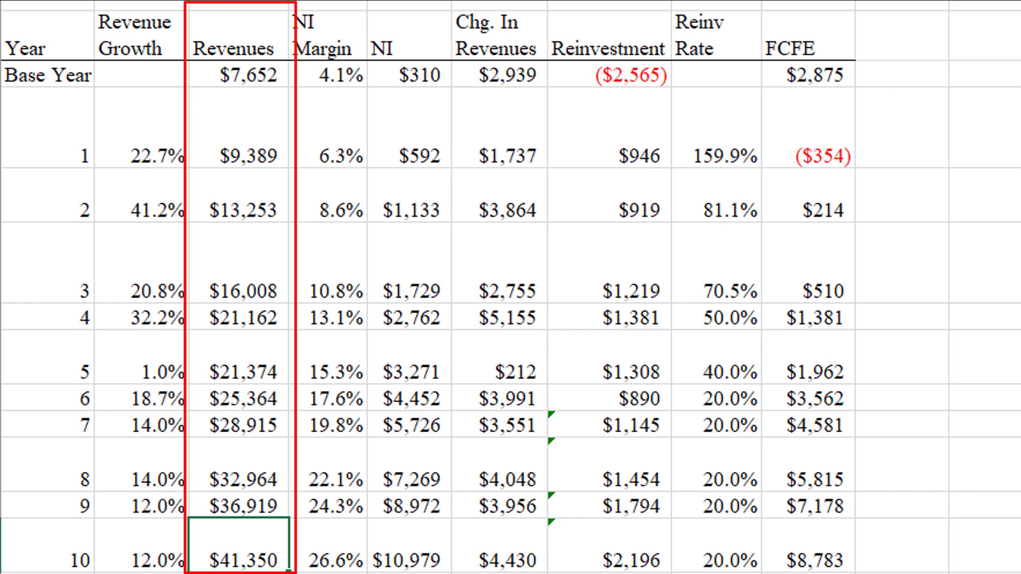
Examine the NI Margin column across the forecast years and the NI column derived from it.
{"action": "left_click", "coordinate": [328, 5]}
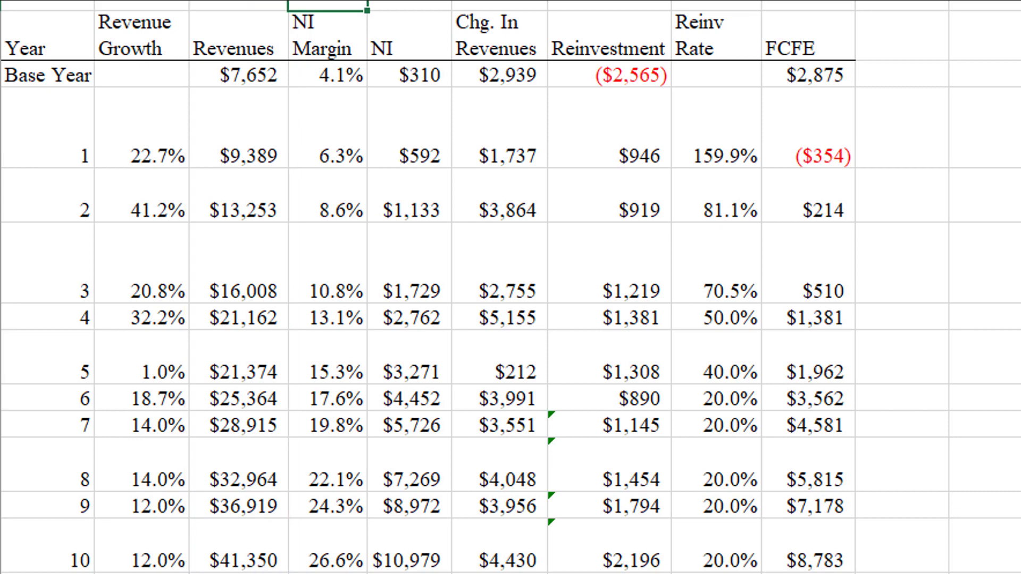
{"action": "left_click", "coordinate": [238, 2]}
{"action": "left_click", "coordinate": [409, 2]}
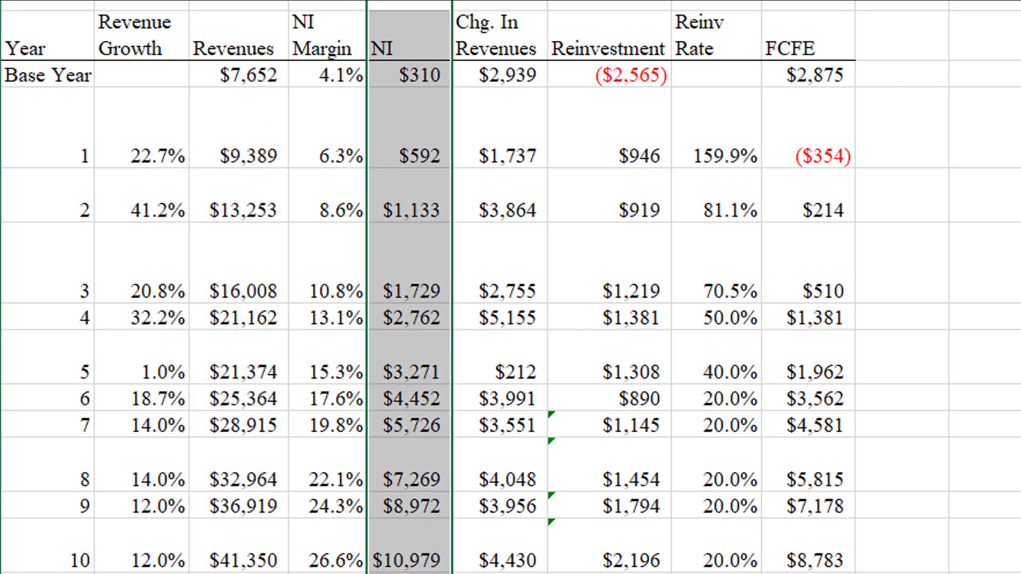
{"action": "left_click", "coordinate": [328, 2]}
{"action": "left_click", "coordinate": [328, 4]}
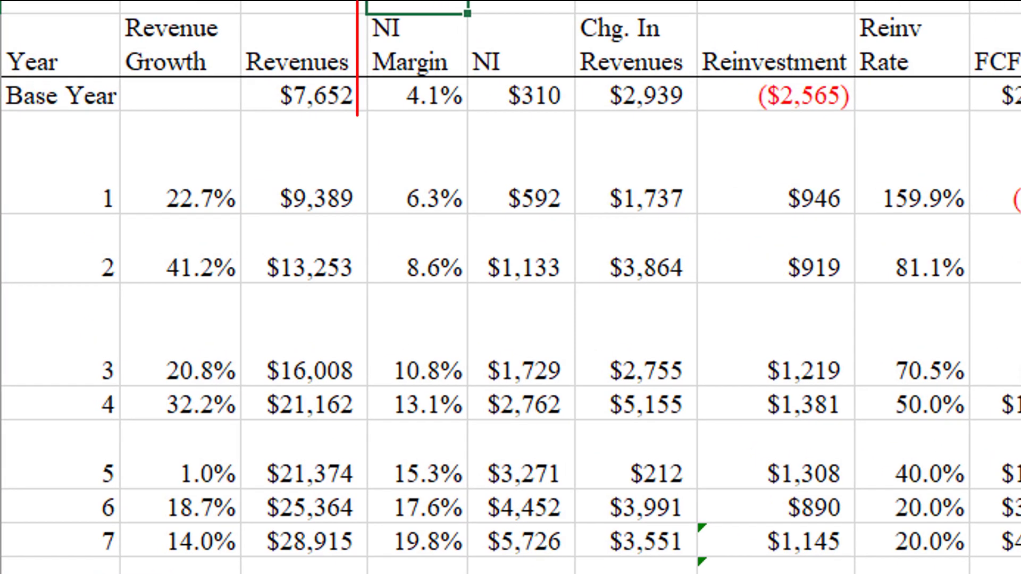
{"action": "left_click", "coordinate": [341, 1]}
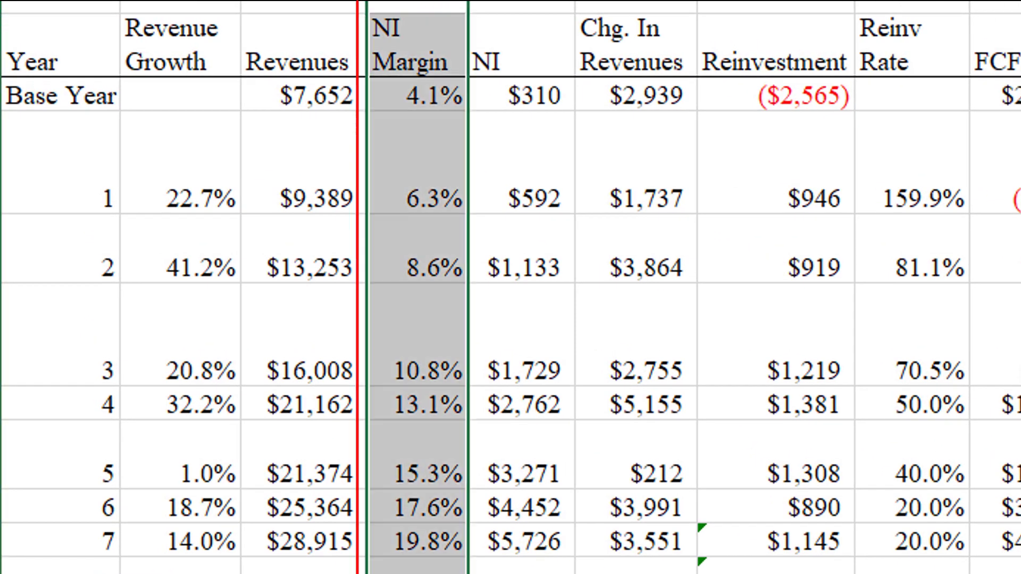
{"action": "left_click", "coordinate": [436, 27]}
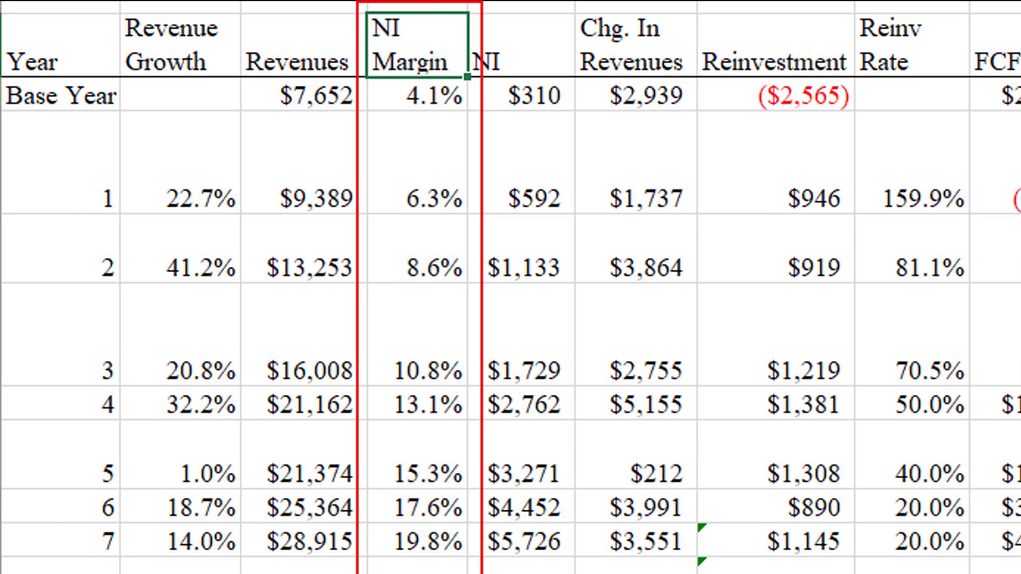
{"action": "left_click", "coordinate": [394, 88]}
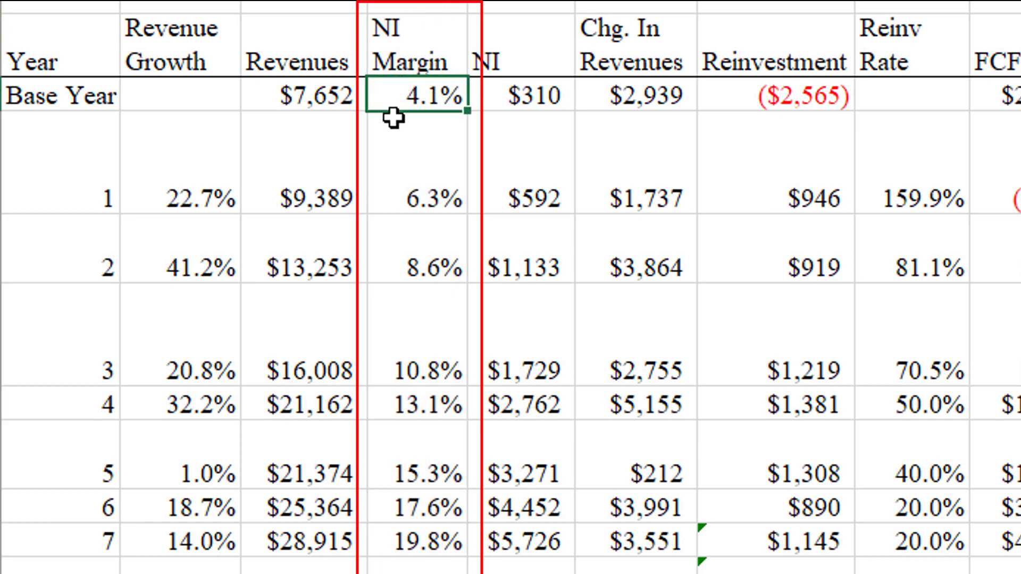
{"action": "left_click_drag", "start_coordinate": [393, 117], "coordinate": [369, 447]}
{"action": "left_click", "coordinate": [380, 462]}
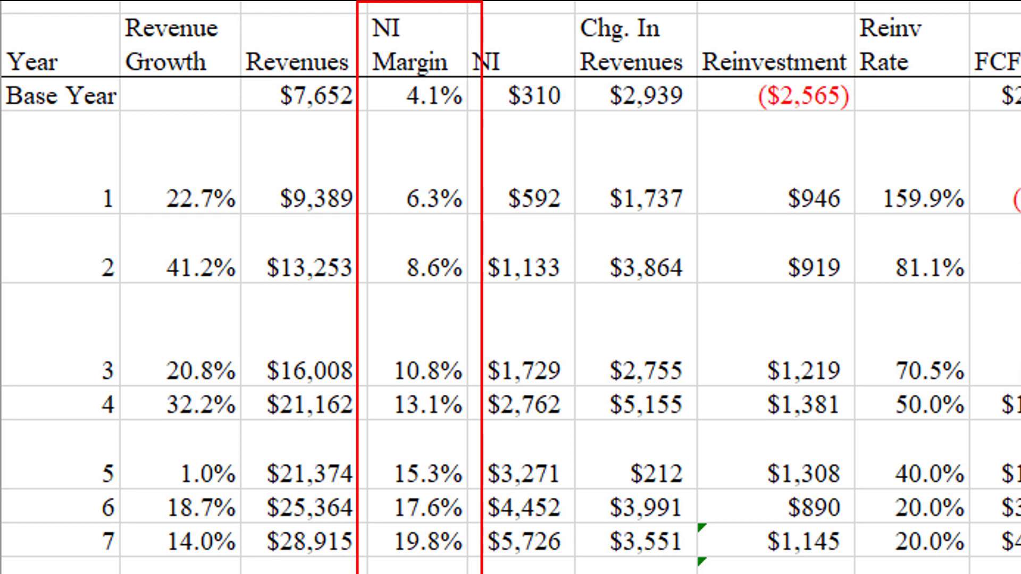
{"action": "left_click", "coordinate": [522, 2]}
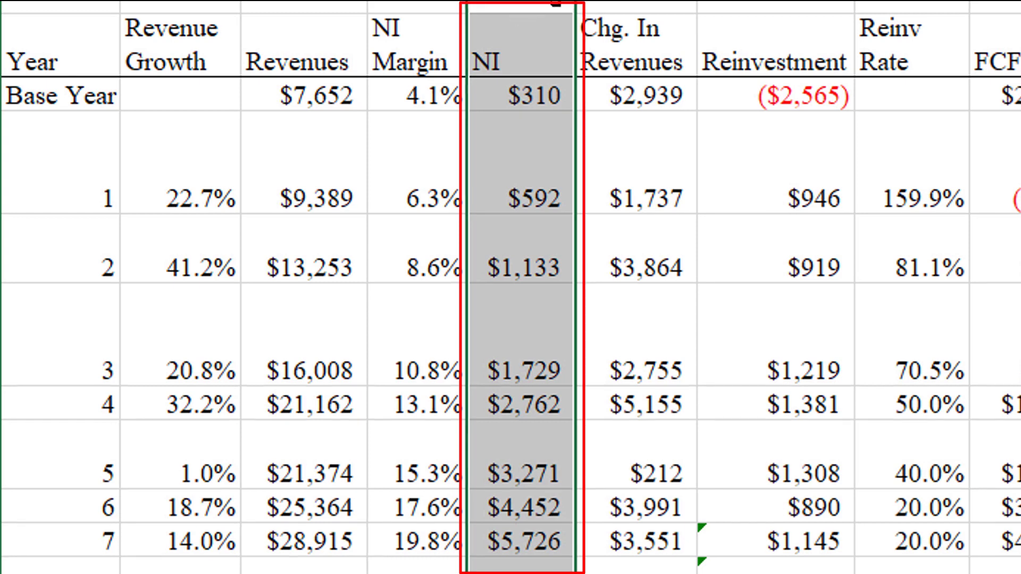
Review the Reinvestment and Reinv Rate columns over the forecast years together with the FCFE column.
{"action": "left_click", "coordinate": [955, 2]}
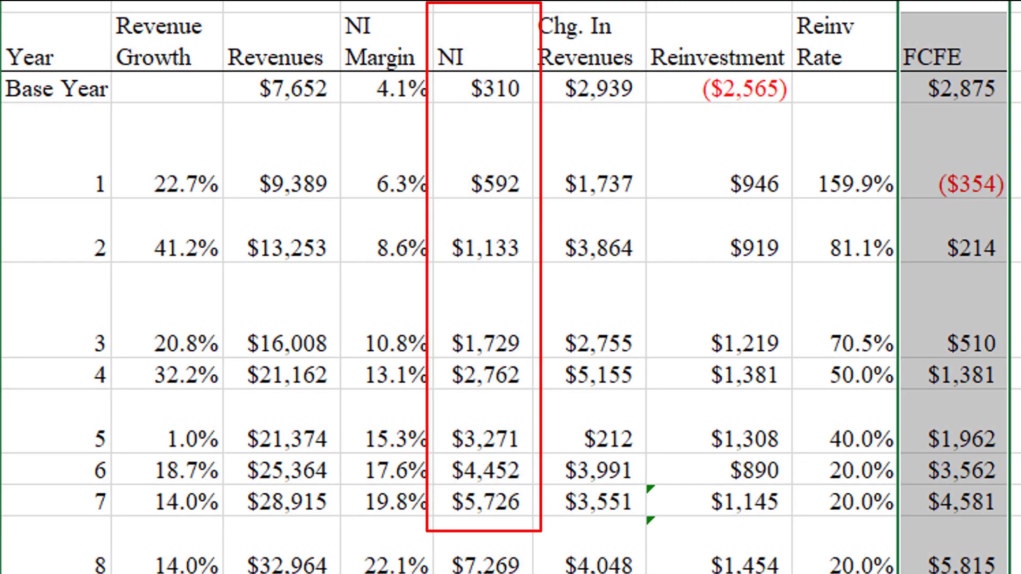
{"action": "left_click", "coordinate": [720, 3]}
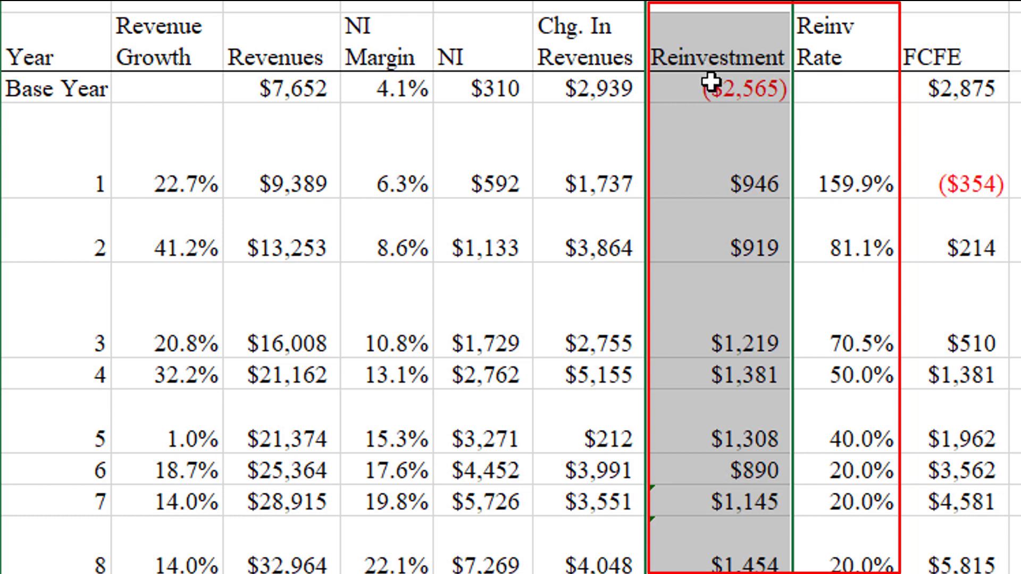
{"action": "left_click", "coordinate": [846, 180]}
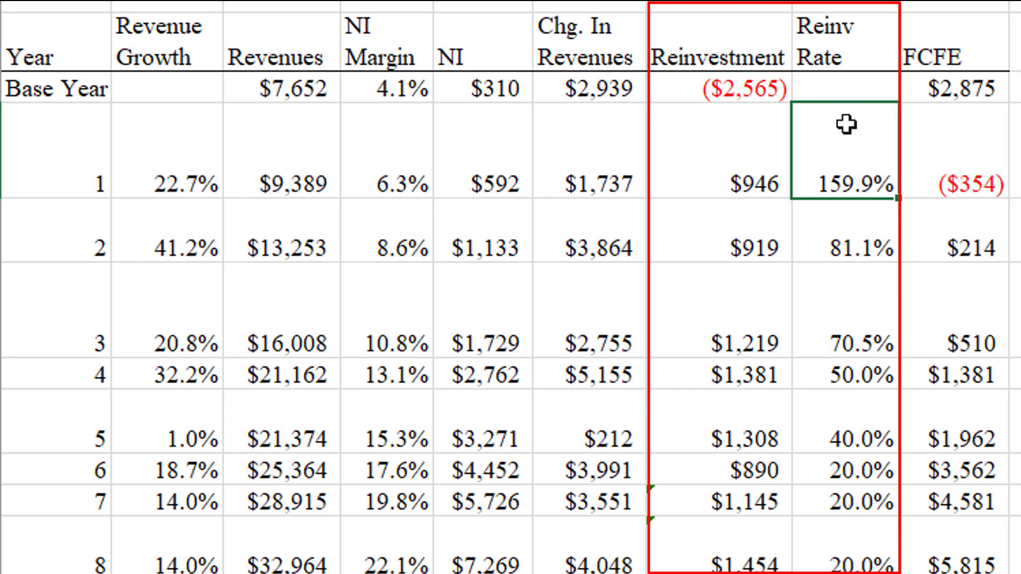
{"action": "left_click_drag", "start_coordinate": [845, 229], "coordinate": [840, 573]}
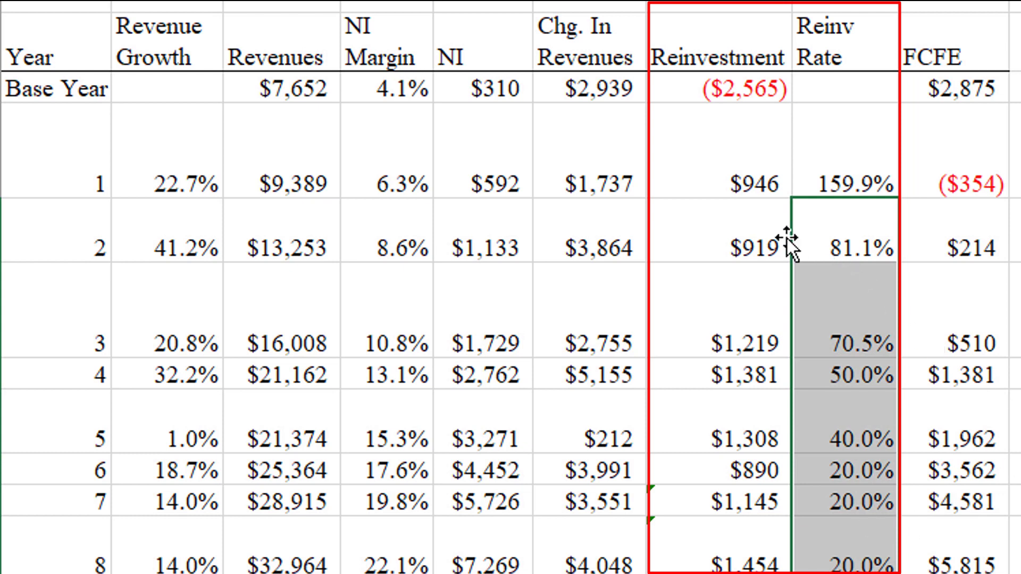
{"action": "left_click", "coordinate": [734, 213]}
{"action": "left_click_drag", "start_coordinate": [724, 240], "coordinate": [712, 420]}
{"action": "left_click", "coordinate": [841, 345]}
{"action": "left_click_drag", "start_coordinate": [842, 380], "coordinate": [843, 572]}
{"action": "left_click", "coordinate": [1019, 319]}
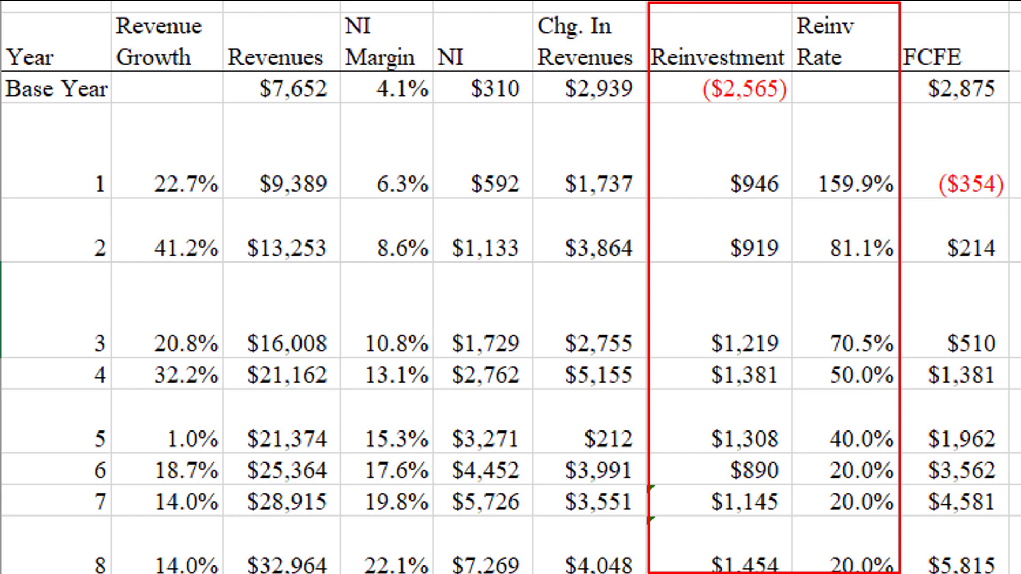
{"action": "left_click", "coordinate": [484, 1]}
{"action": "left_click", "coordinate": [747, 154]}
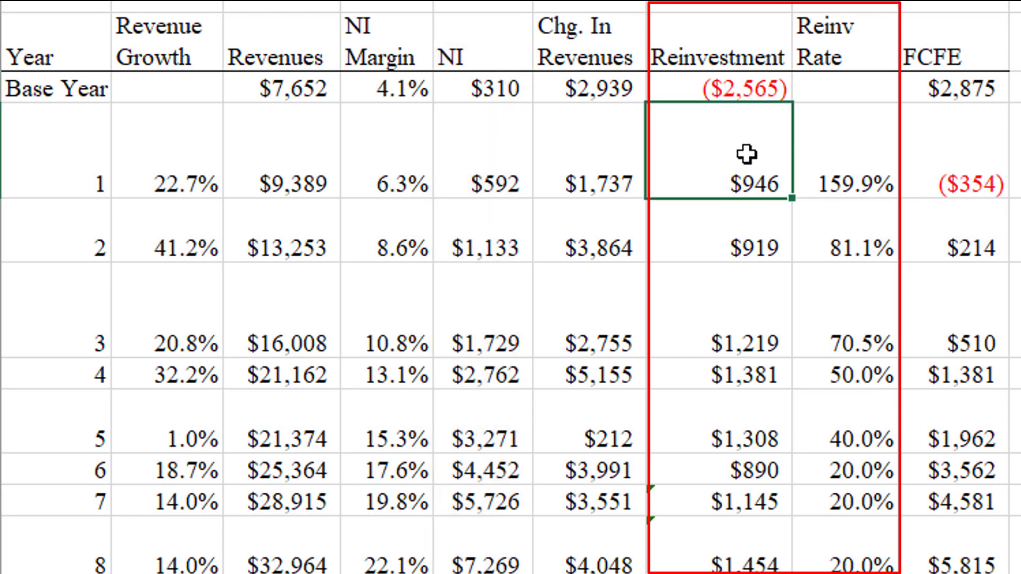
{"action": "left_click", "coordinate": [990, 3]}
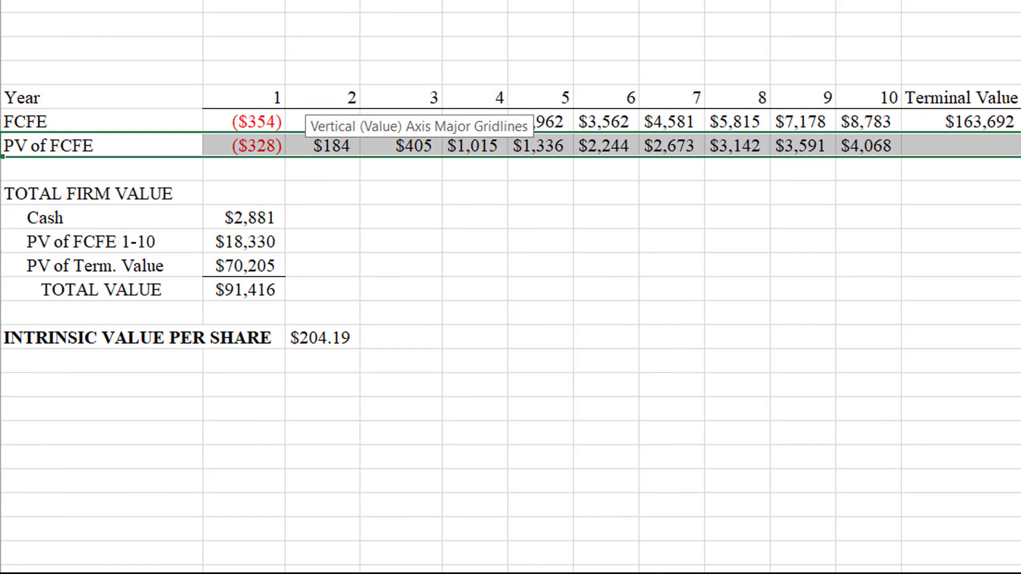
Review the yearly FCFE row, each component of the total firm value, and the intrinsic value per share.
{"action": "left_click", "coordinate": [1, 121]}
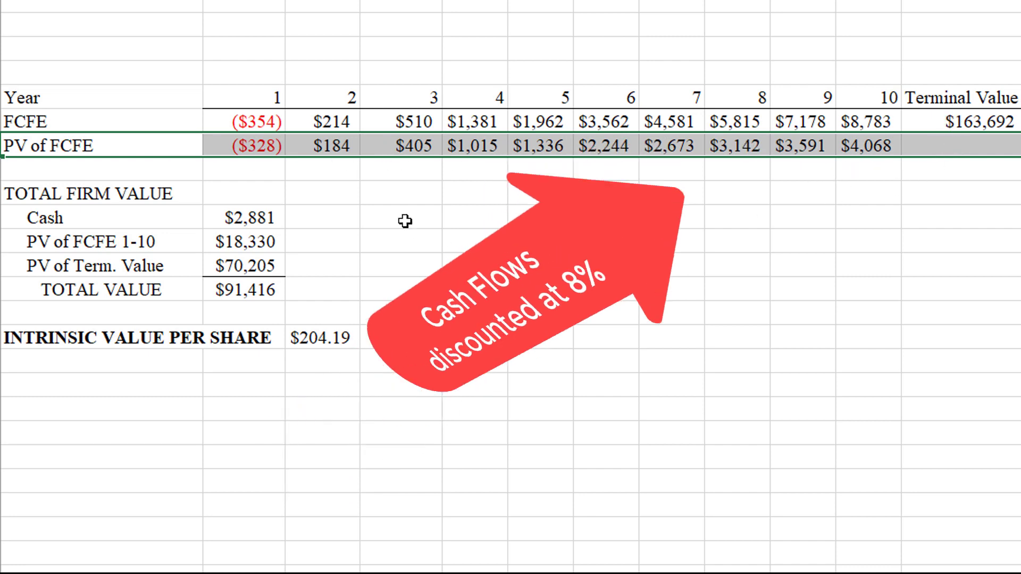
{"action": "left_click", "coordinate": [146, 193]}
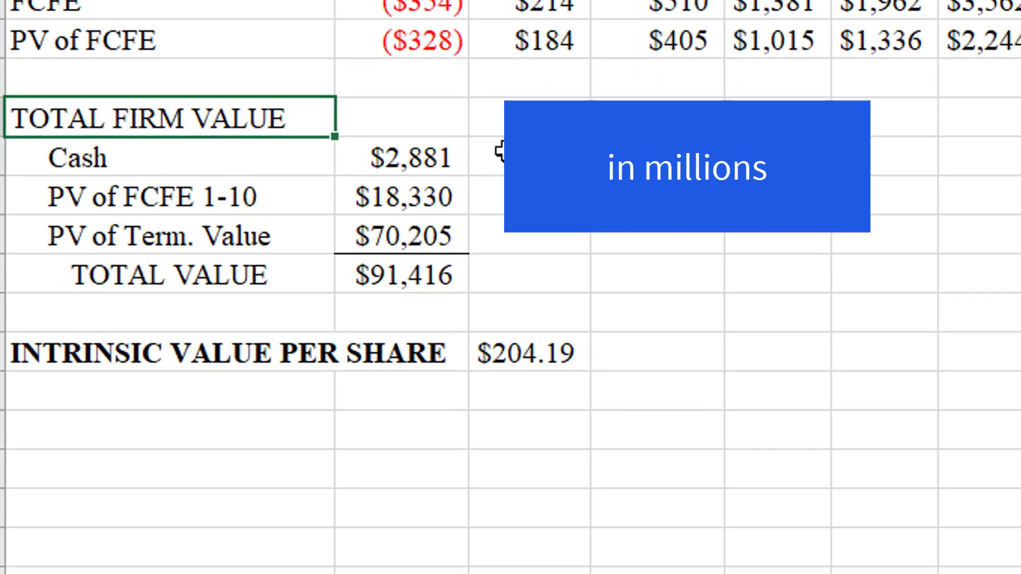
{"action": "left_click", "coordinate": [444, 153]}
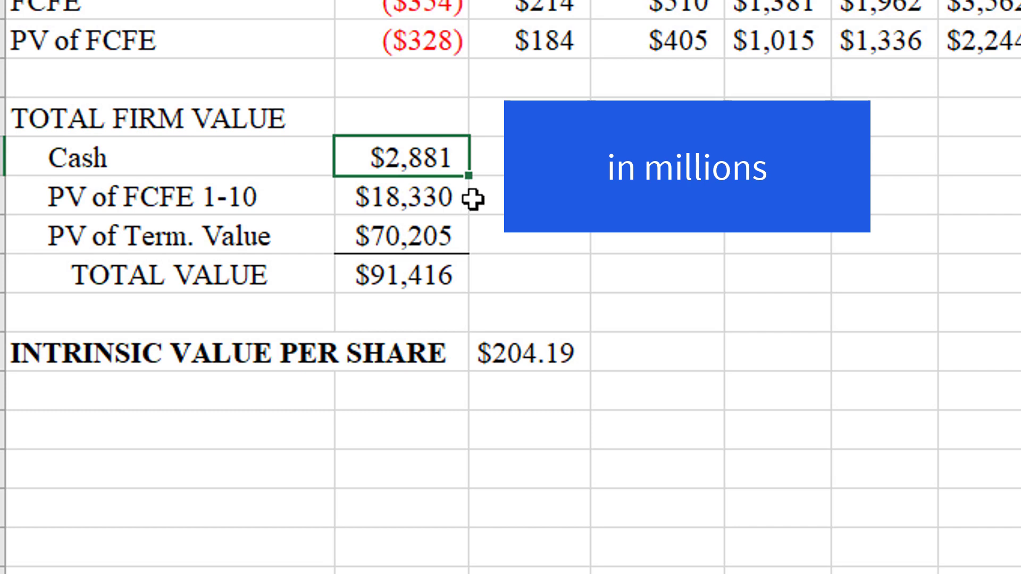
{"action": "left_click", "coordinate": [451, 199]}
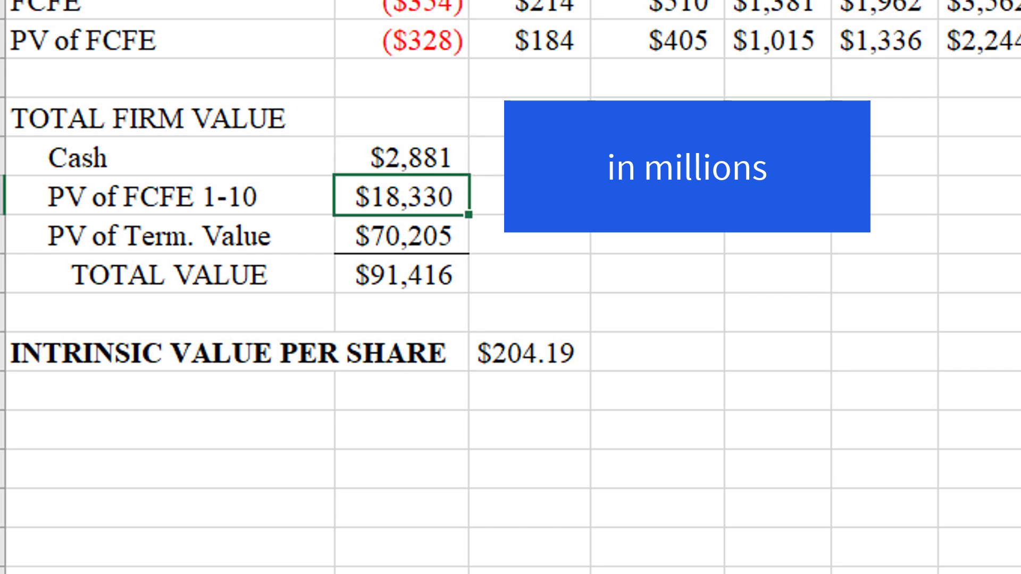
{"action": "left_click", "coordinate": [451, 236]}
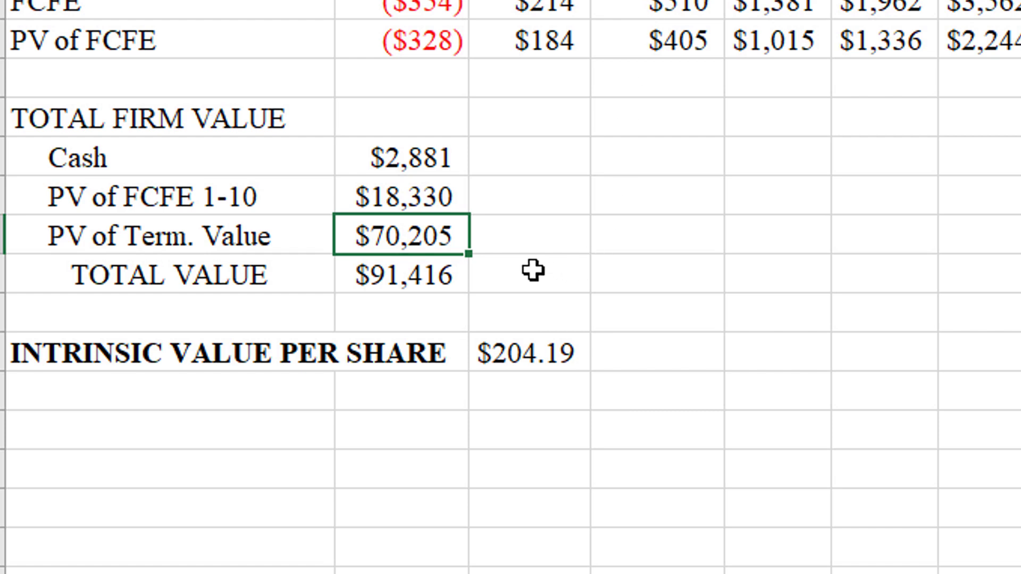
{"action": "left_click", "coordinate": [454, 270]}
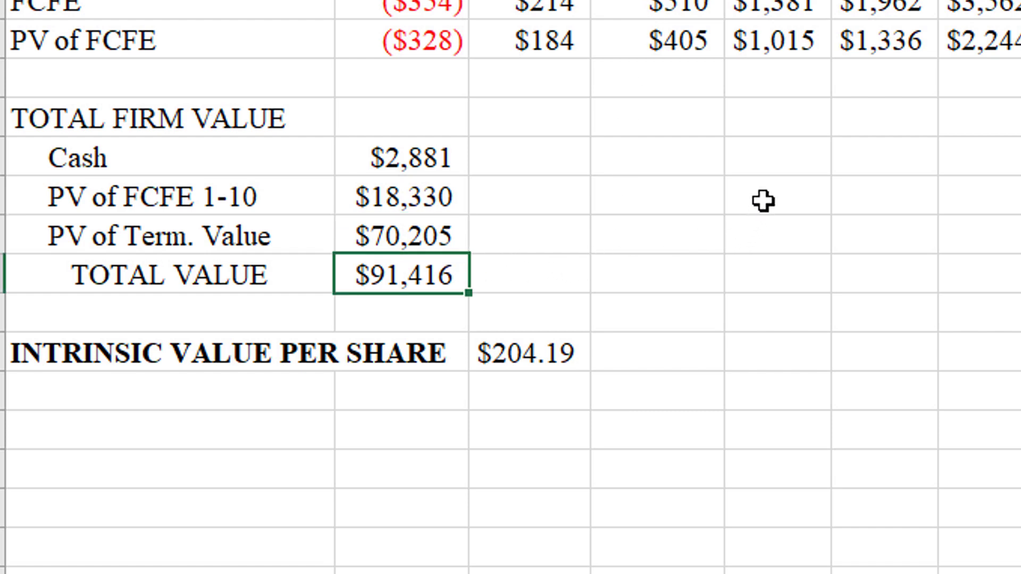
{"action": "left_click", "coordinate": [536, 356]}
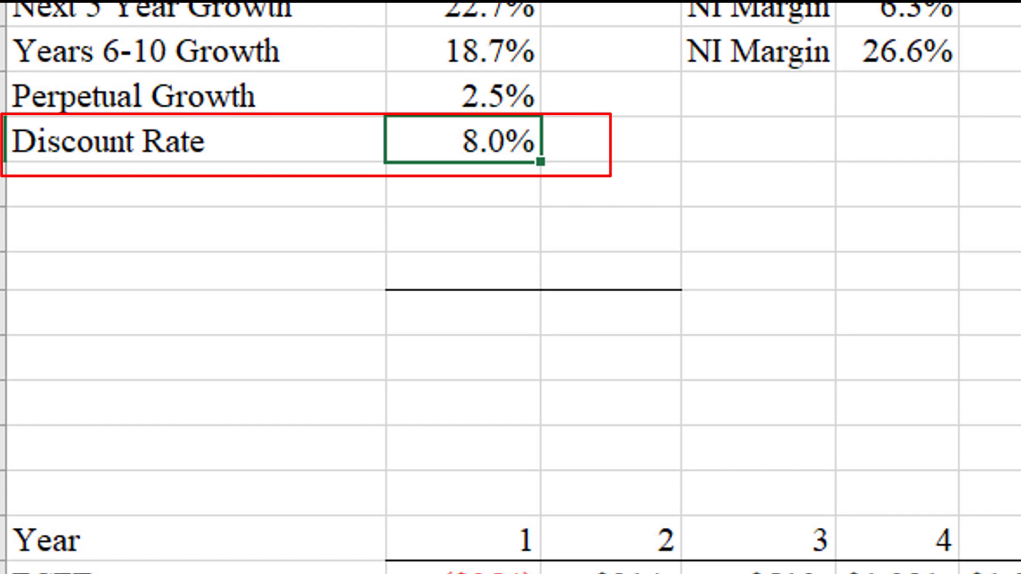
Set the Discount Rate assumption to 7%.
{"action": "type", "text": "7"}
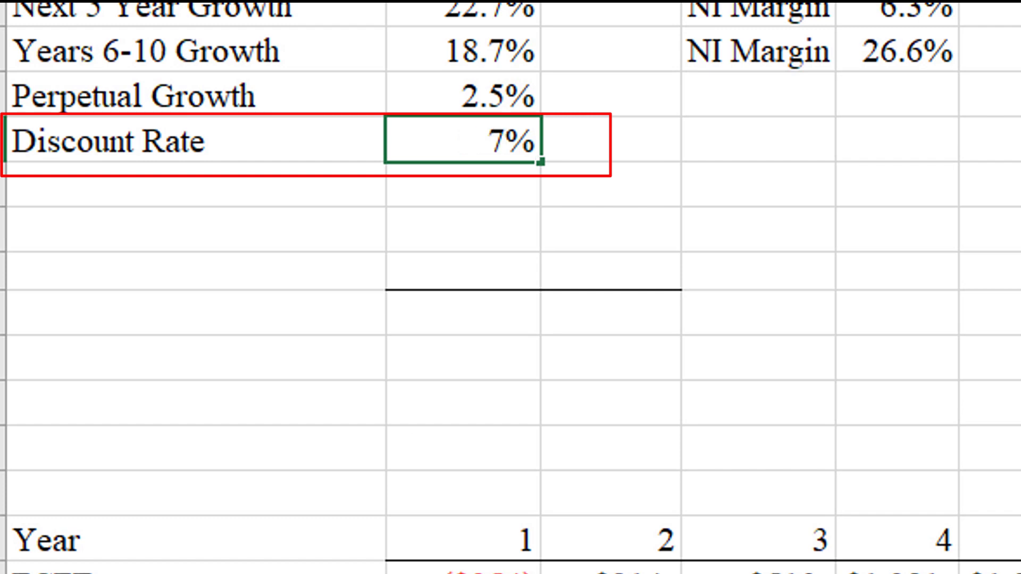
{"action": "key", "text": "Return"}
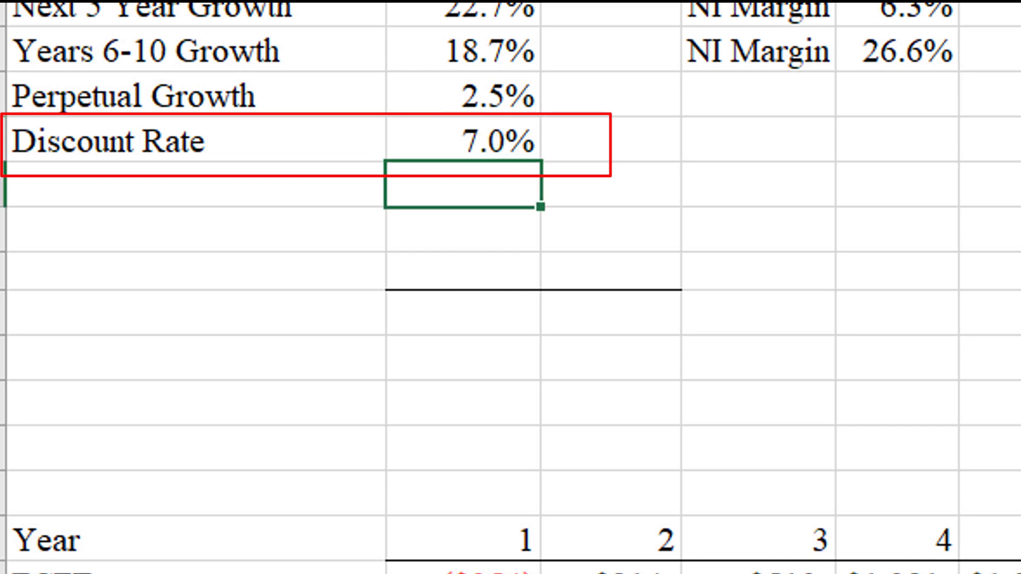